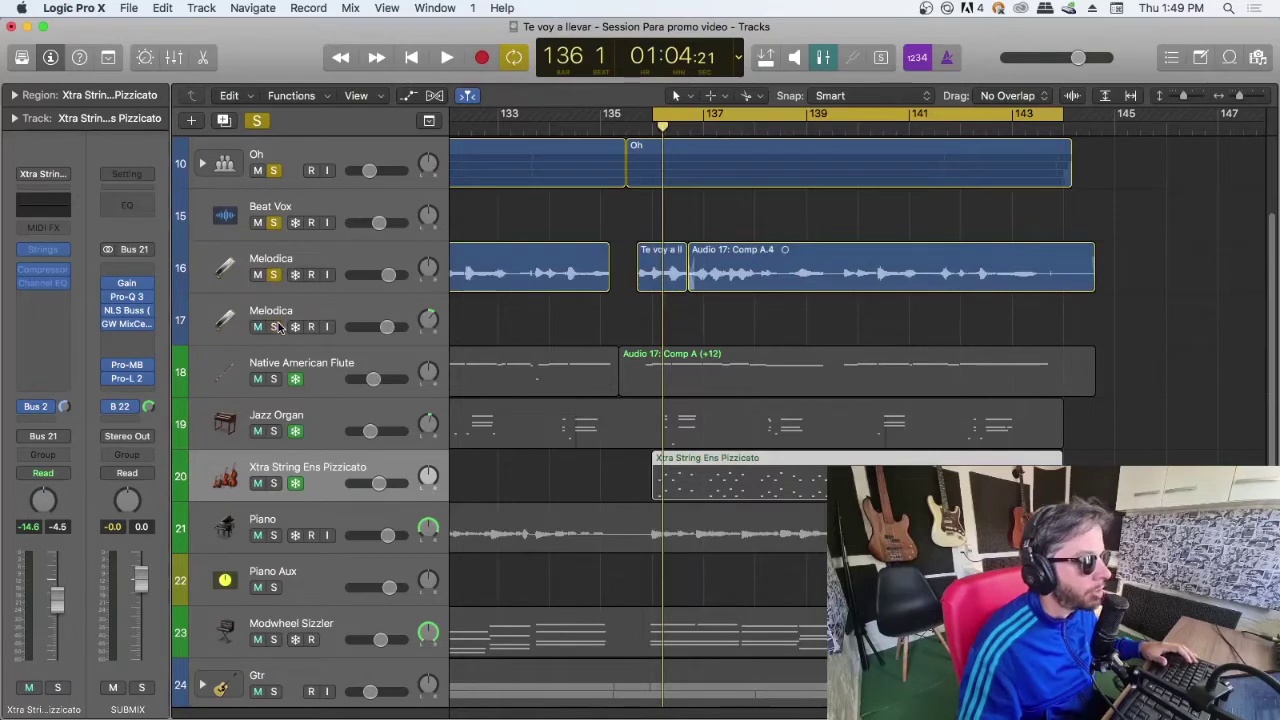
Play the looped section with the Oh track soloed, adding the track 16 Melodica and Native American Flute to the solo.
{"action": "key", "text": "space"}
{"action": "left_click", "coordinate": [274, 379]}
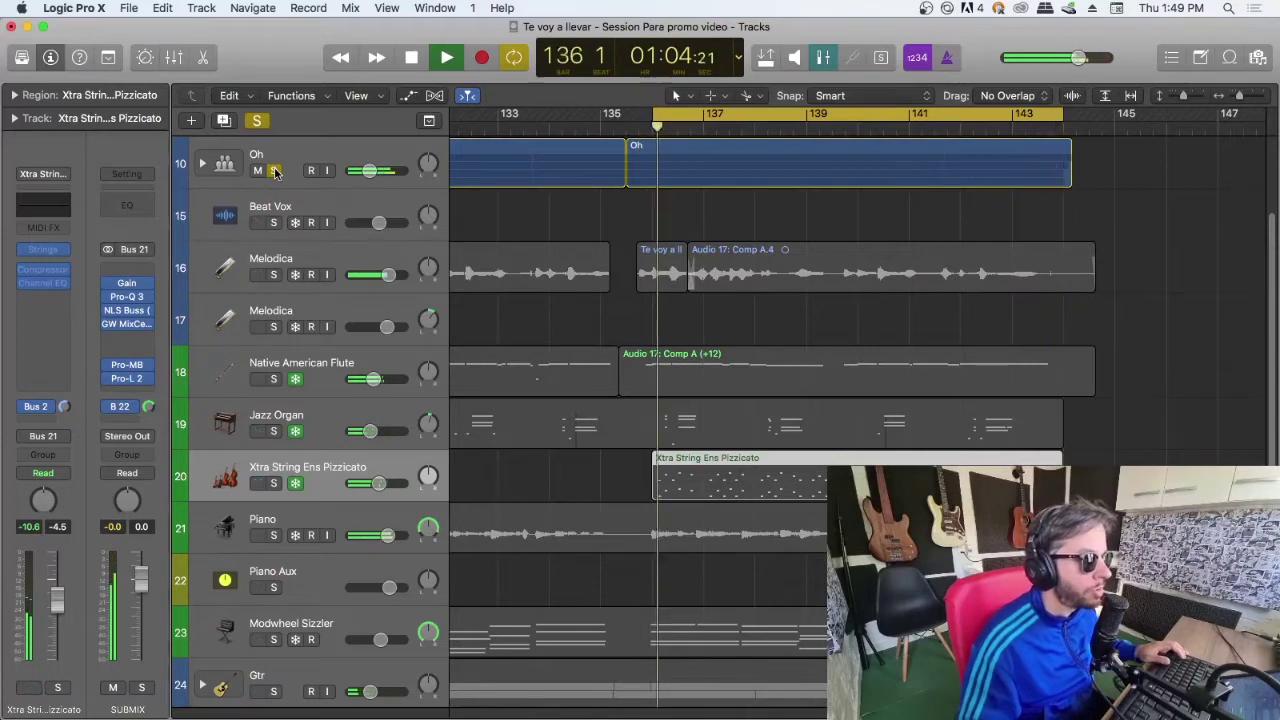
{"action": "left_click", "coordinate": [276, 277]}
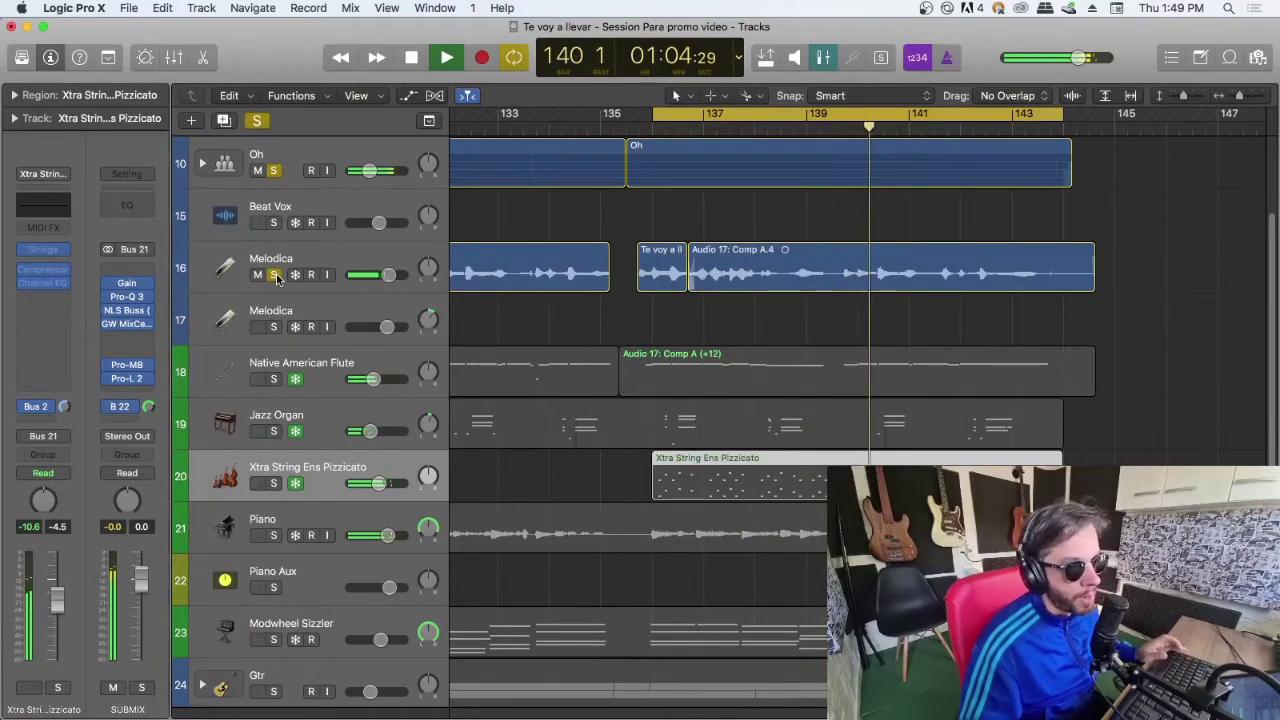
{"action": "left_click", "coordinate": [274, 379]}
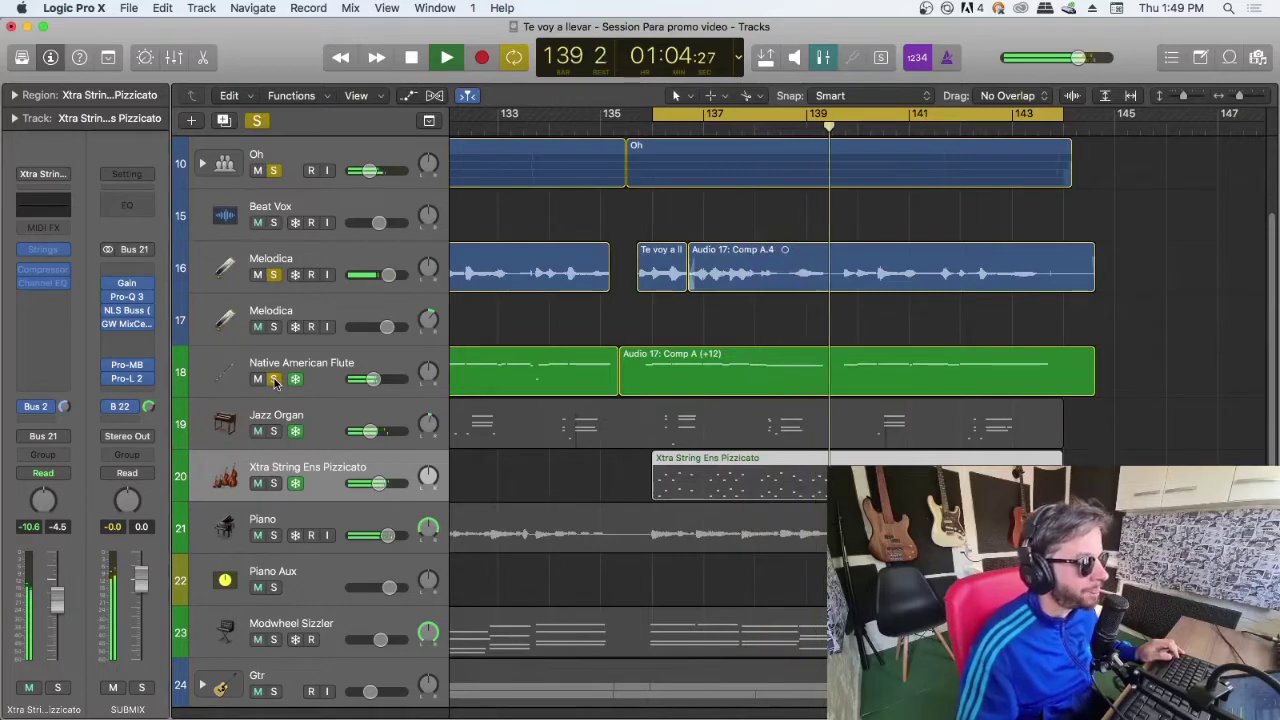
Solo Bata alone and play the loop, adding Shaker 07, Shimmer Sleigh Bells and Trip Hop Kicking Beat one by one.
{"action": "scroll", "coordinate": [277, 383], "scroll_direction": "down", "scroll_amount": 2}
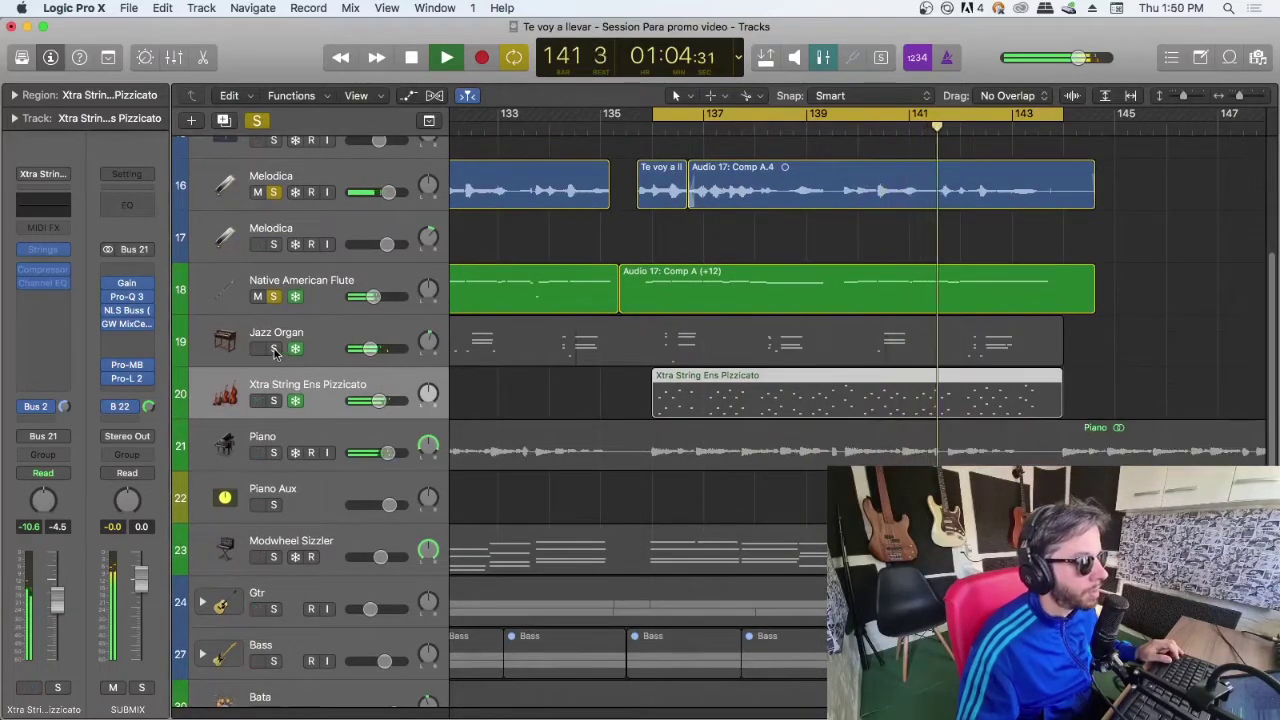
{"action": "scroll", "coordinate": [286, 344], "scroll_direction": "down", "scroll_amount": 8}
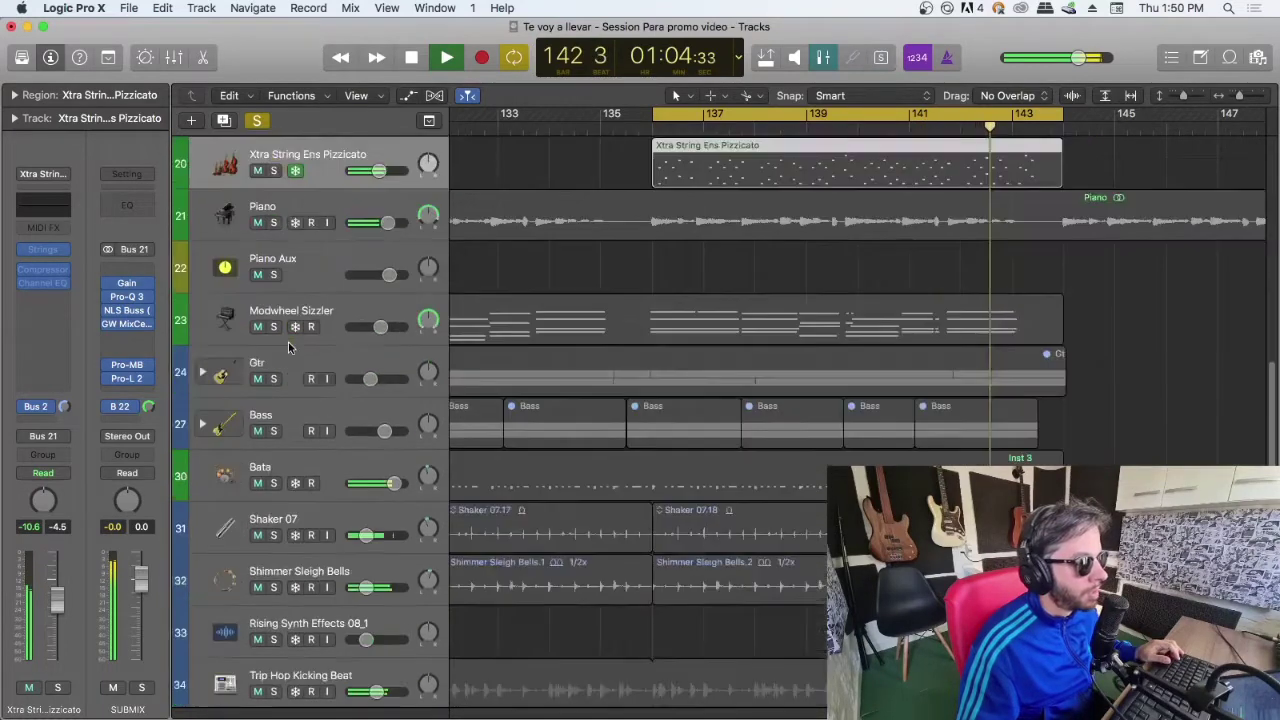
{"action": "key", "text": "space"}
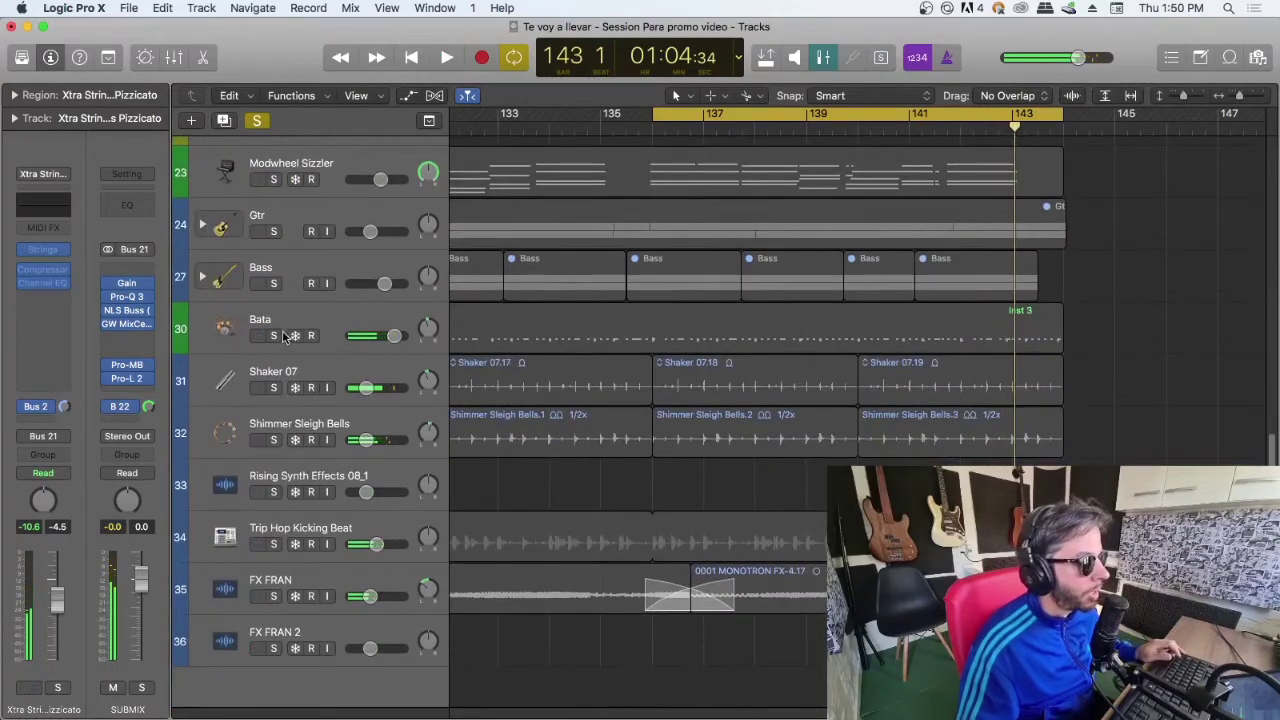
{"action": "left_click", "coordinate": [274, 337]}
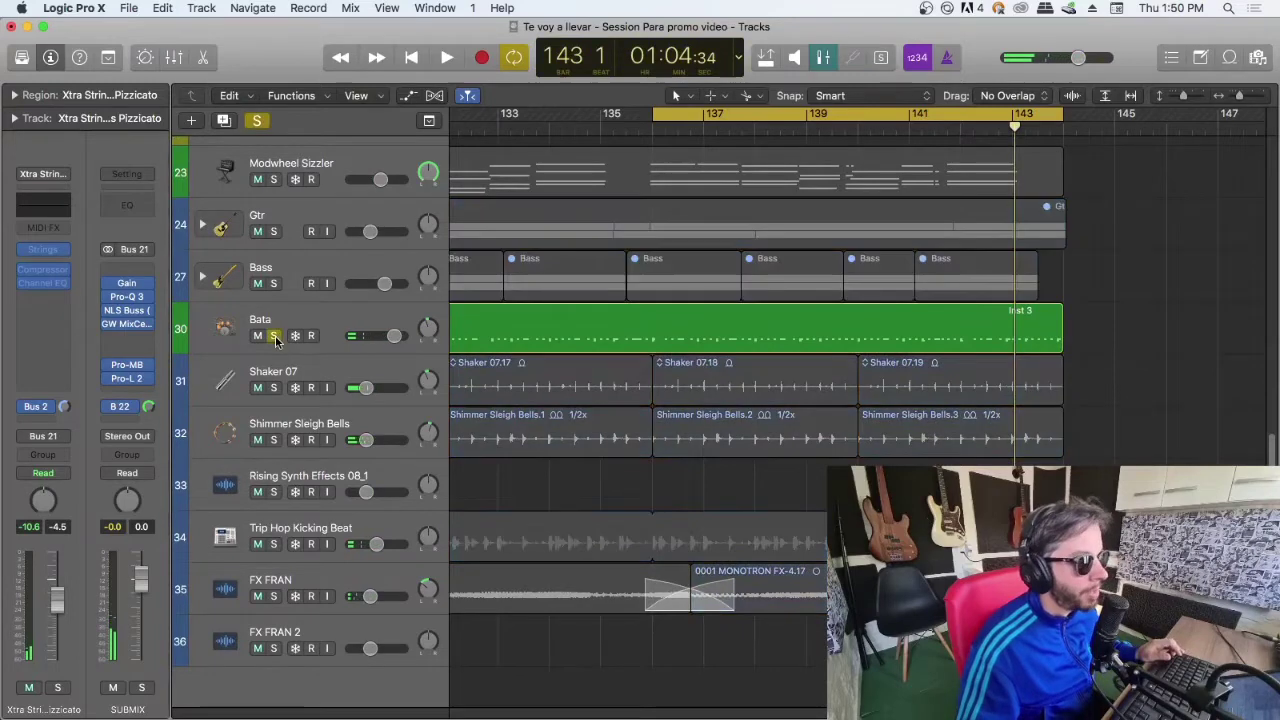
{"action": "key", "text": "space"}
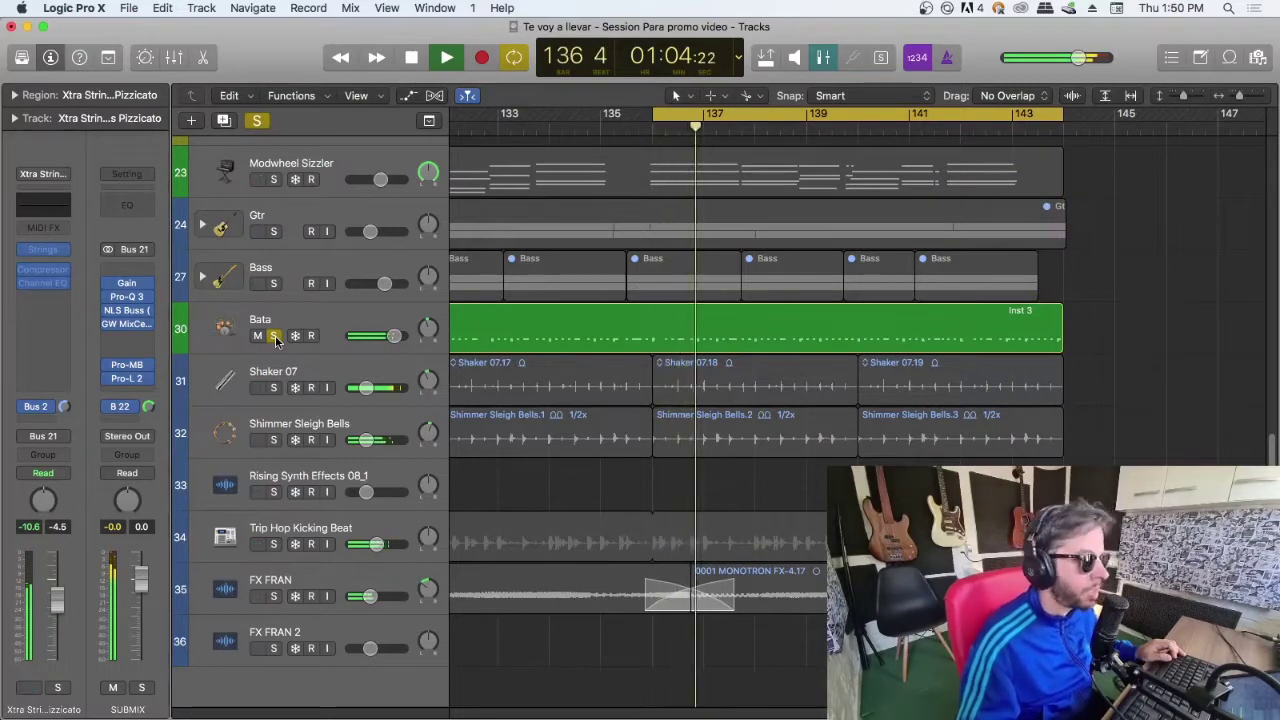
{"action": "left_click", "coordinate": [274, 388]}
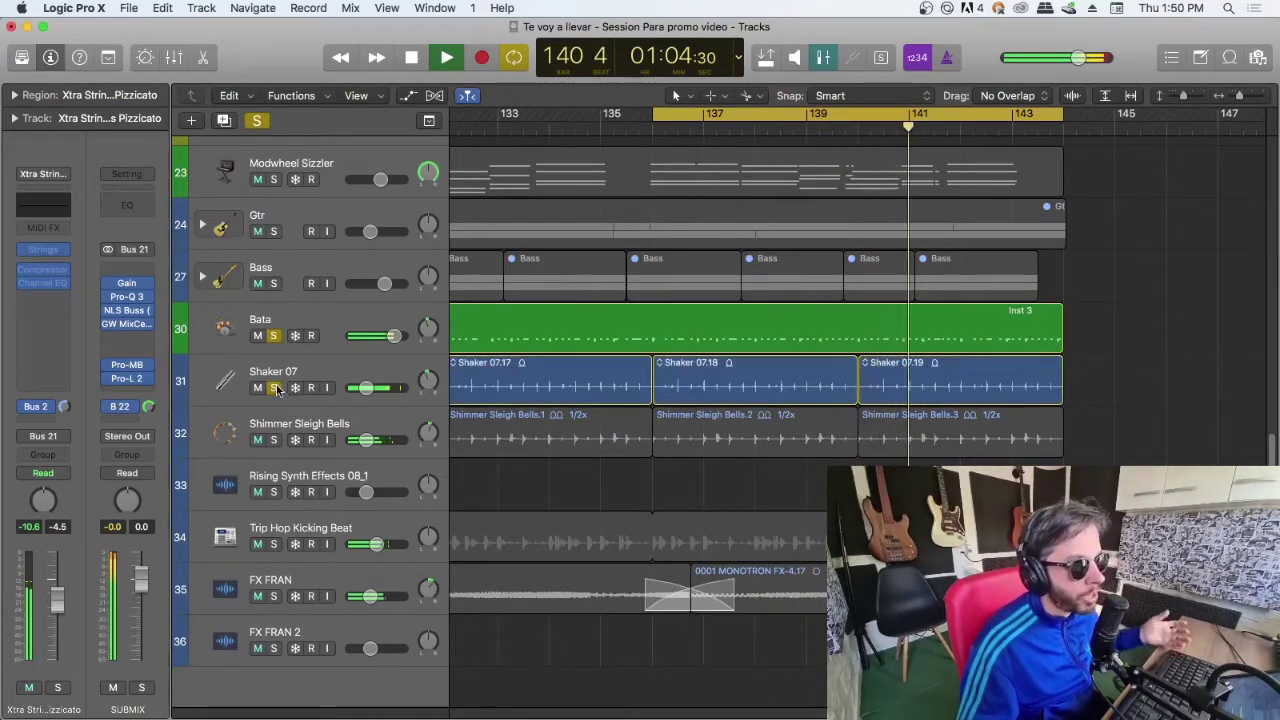
{"action": "left_click", "coordinate": [274, 440]}
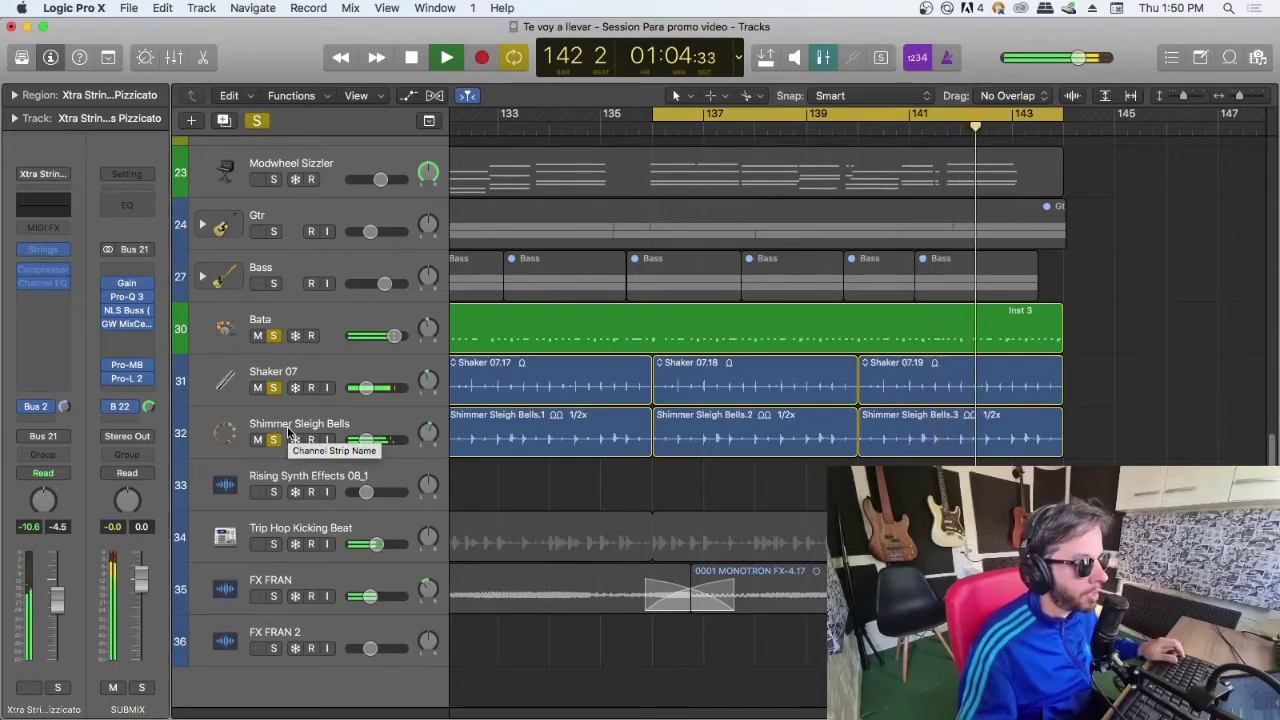
{"action": "left_click", "coordinate": [273, 544]}
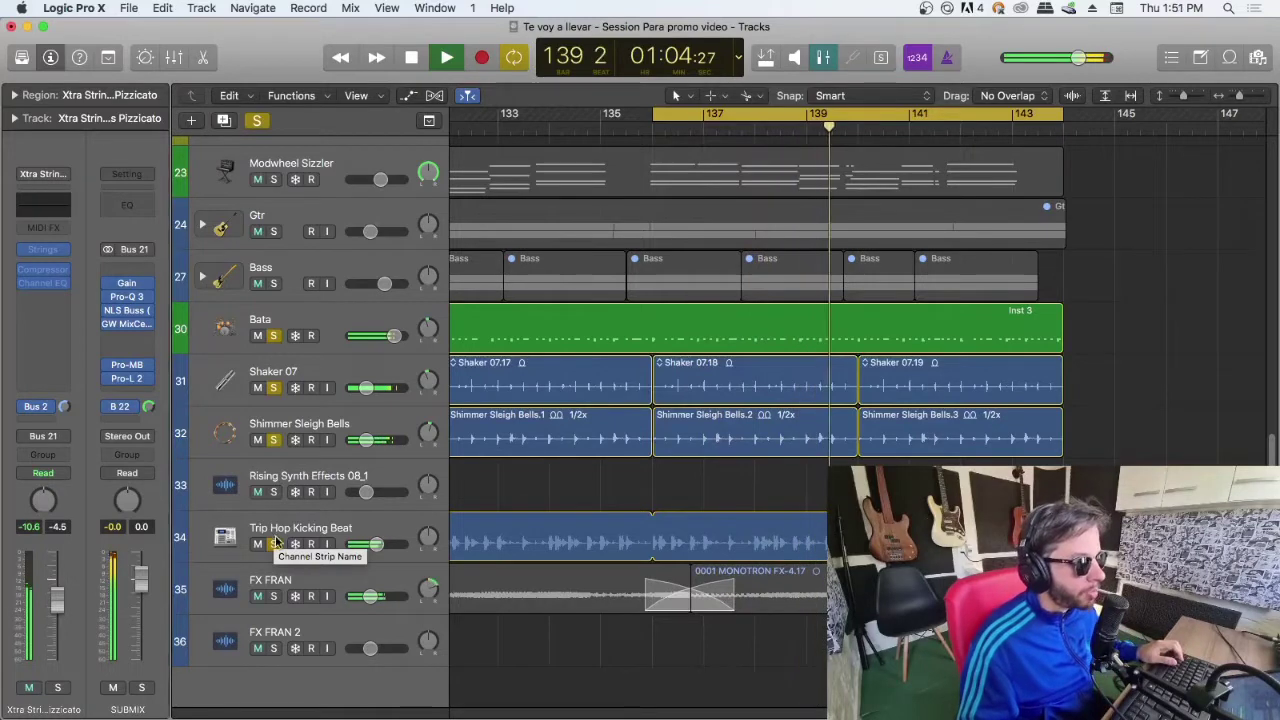
Isolate Trip Hop Kicking Beat during playback, adding Shimmer Sleigh Bells, Shaker 07 and Bata back to the solo.
{"action": "left_click", "coordinate": [273, 544], "text": "alt"}
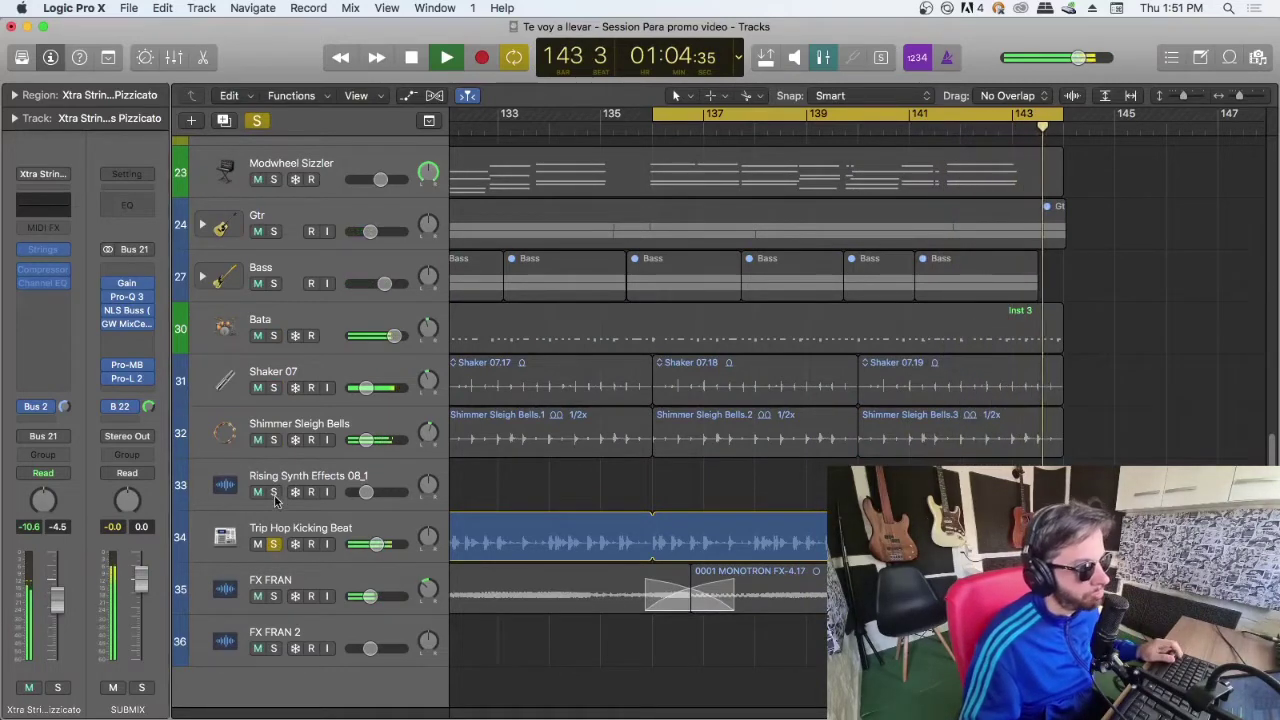
{"action": "left_click", "coordinate": [274, 440]}
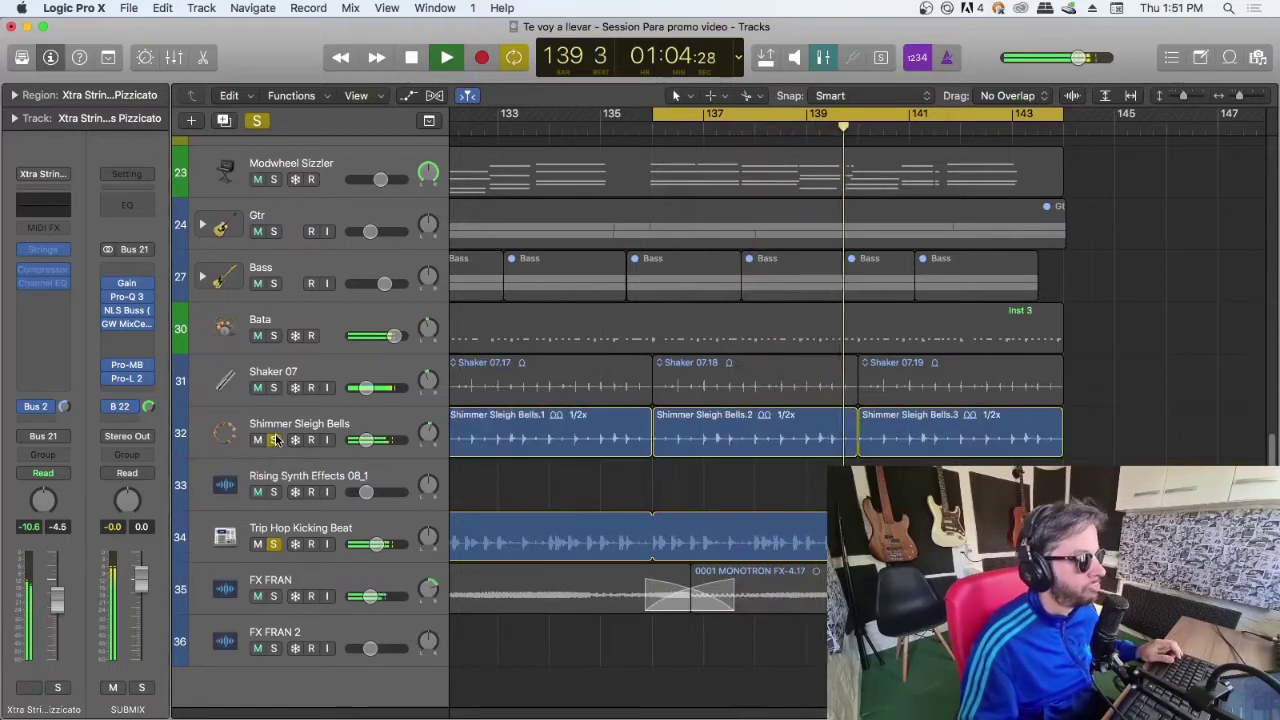
{"action": "left_click", "coordinate": [274, 388]}
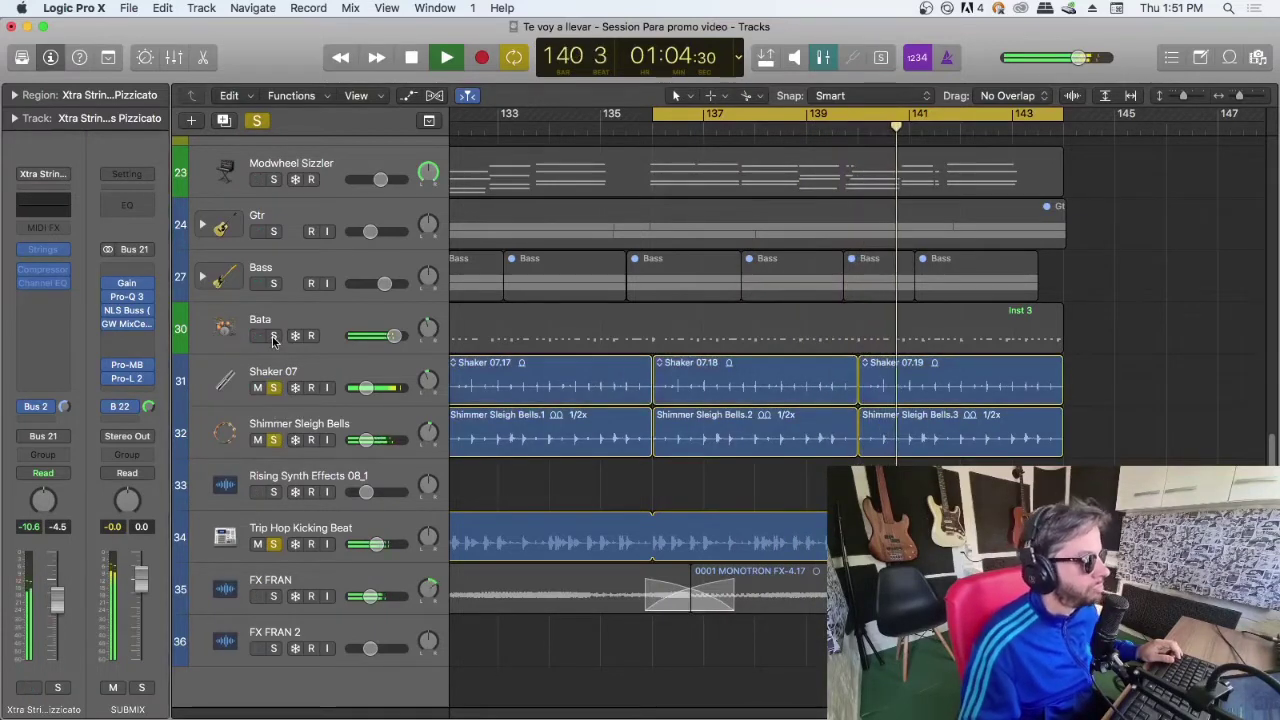
{"action": "left_click", "coordinate": [274, 336]}
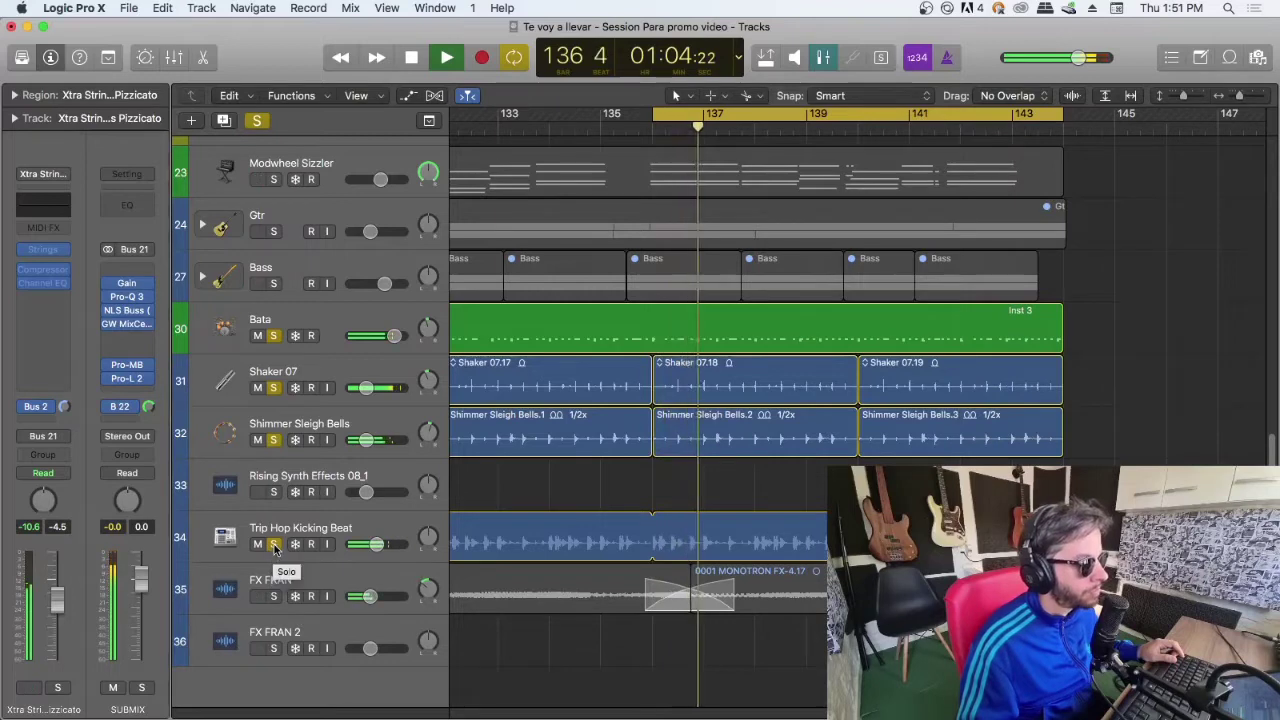
Add the Piano and Bass tracks to the soloed percussion during playback.
{"action": "scroll", "coordinate": [281, 287], "scroll_direction": "up", "scroll_amount": 3}
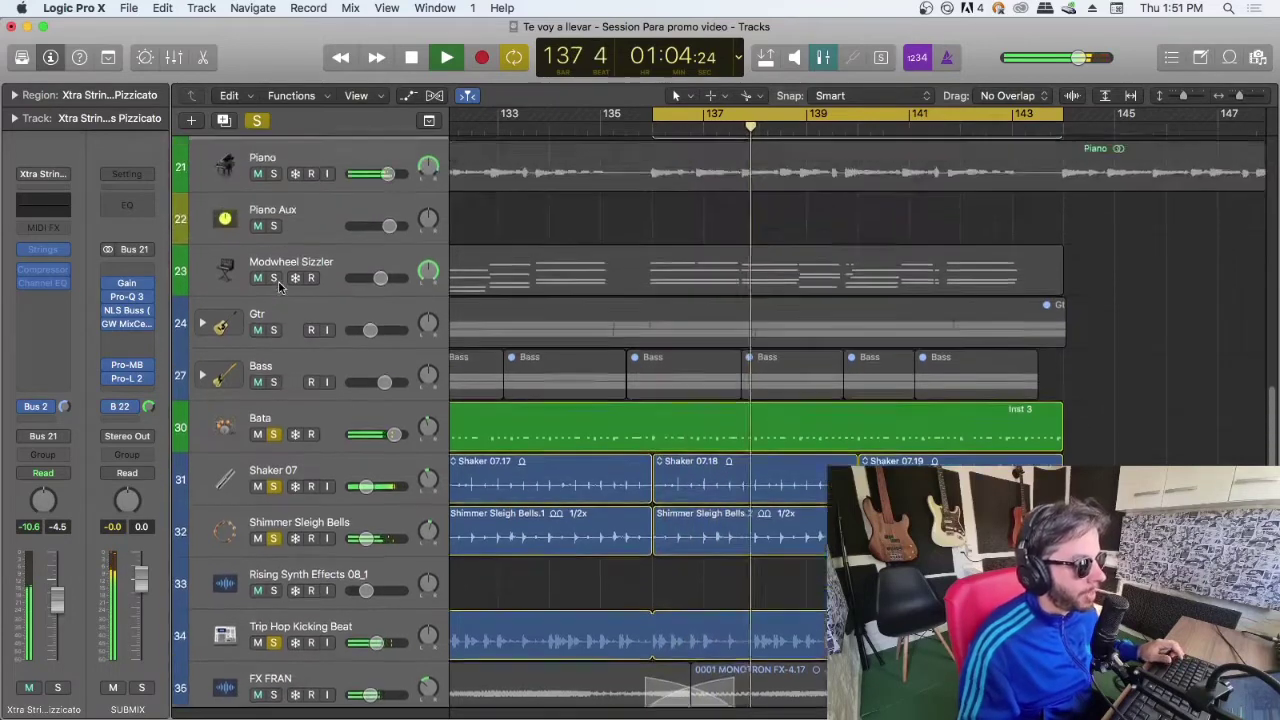
{"action": "scroll", "coordinate": [281, 287], "scroll_direction": "up", "scroll_amount": 1}
{"action": "left_click", "coordinate": [274, 209]}
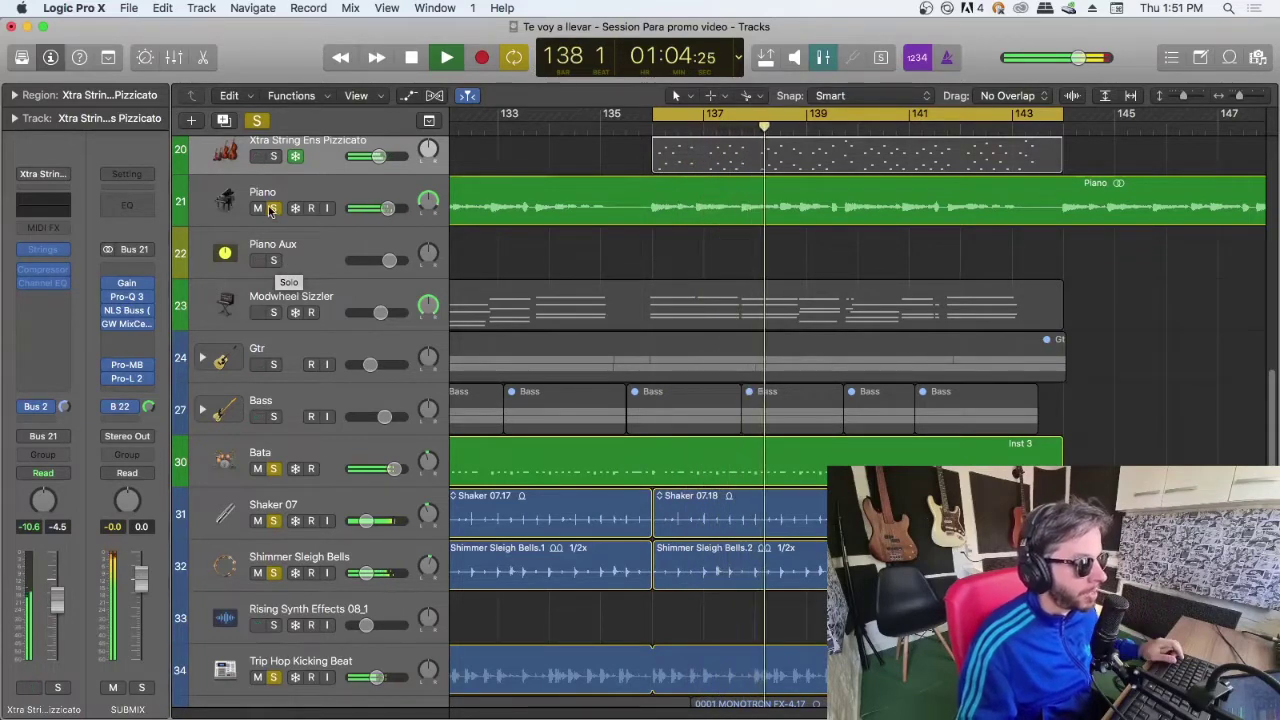
{"action": "left_click", "coordinate": [274, 417]}
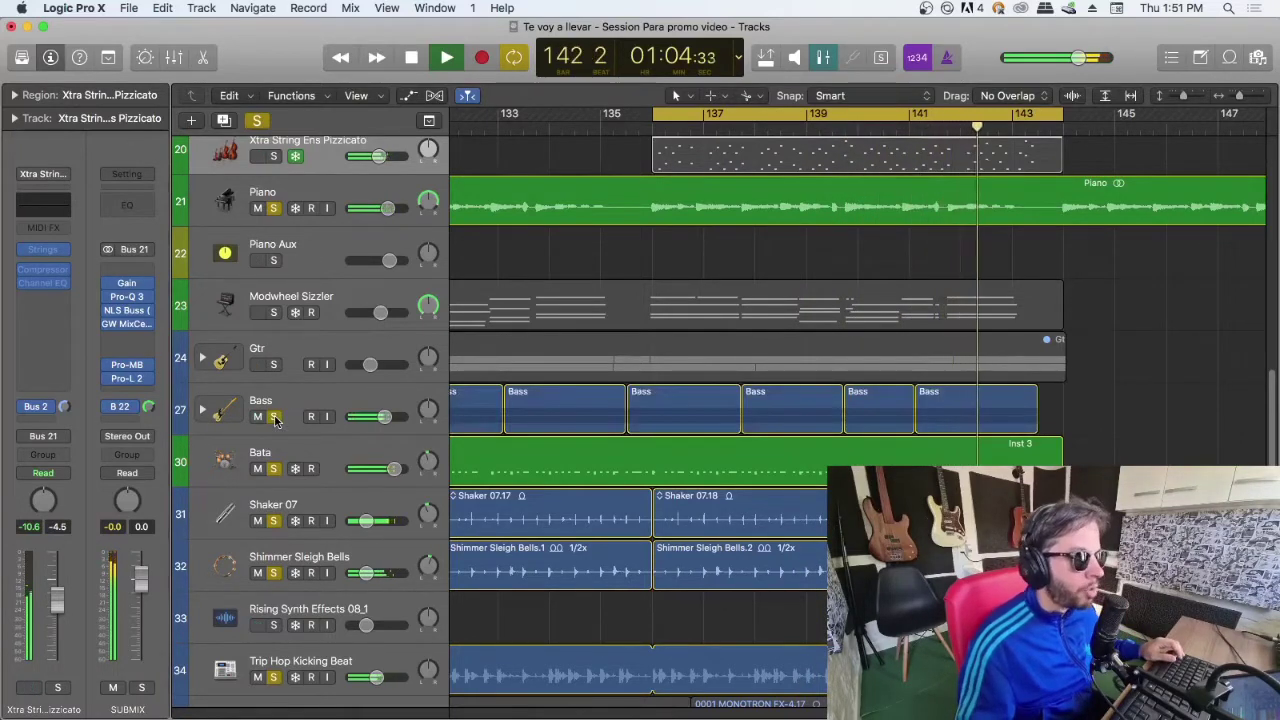
Isolate the Gtr track during playback, adding Bass, Bata and Piano to the solo.
{"action": "left_click", "coordinate": [273, 365], "text": "alt"}
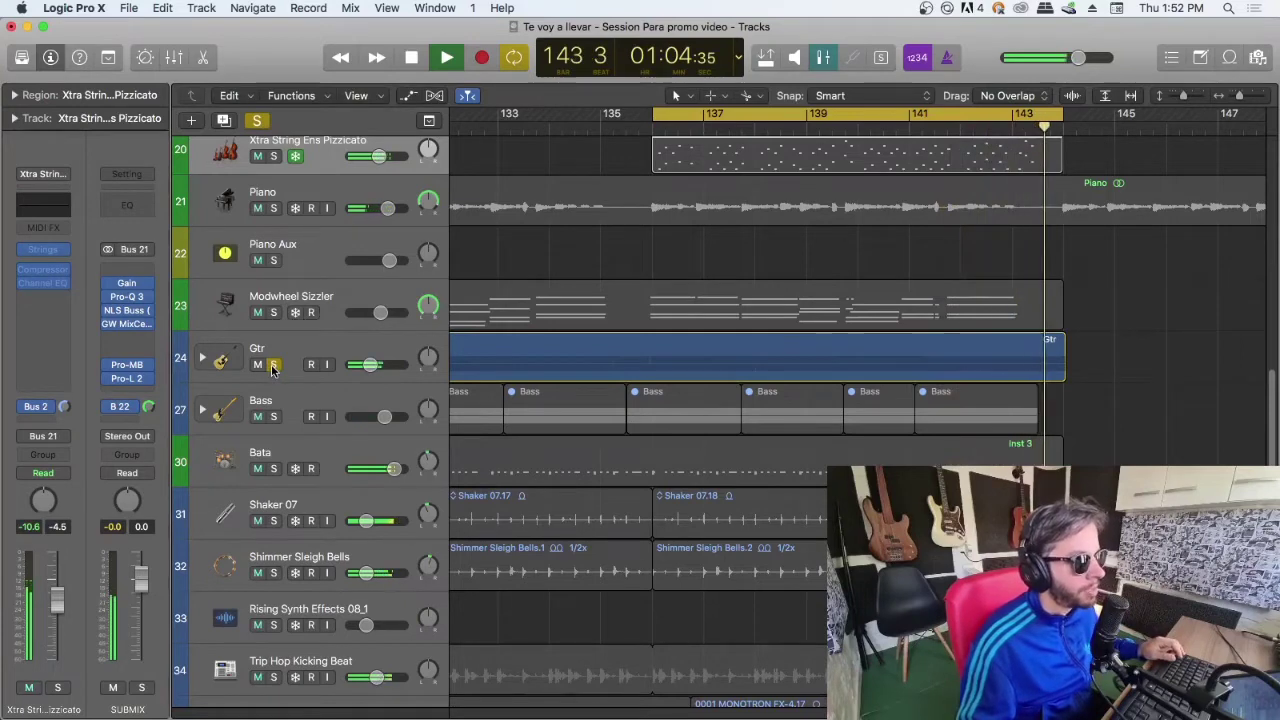
{"action": "scroll", "coordinate": [274, 370], "scroll_direction": "up", "scroll_amount": 1}
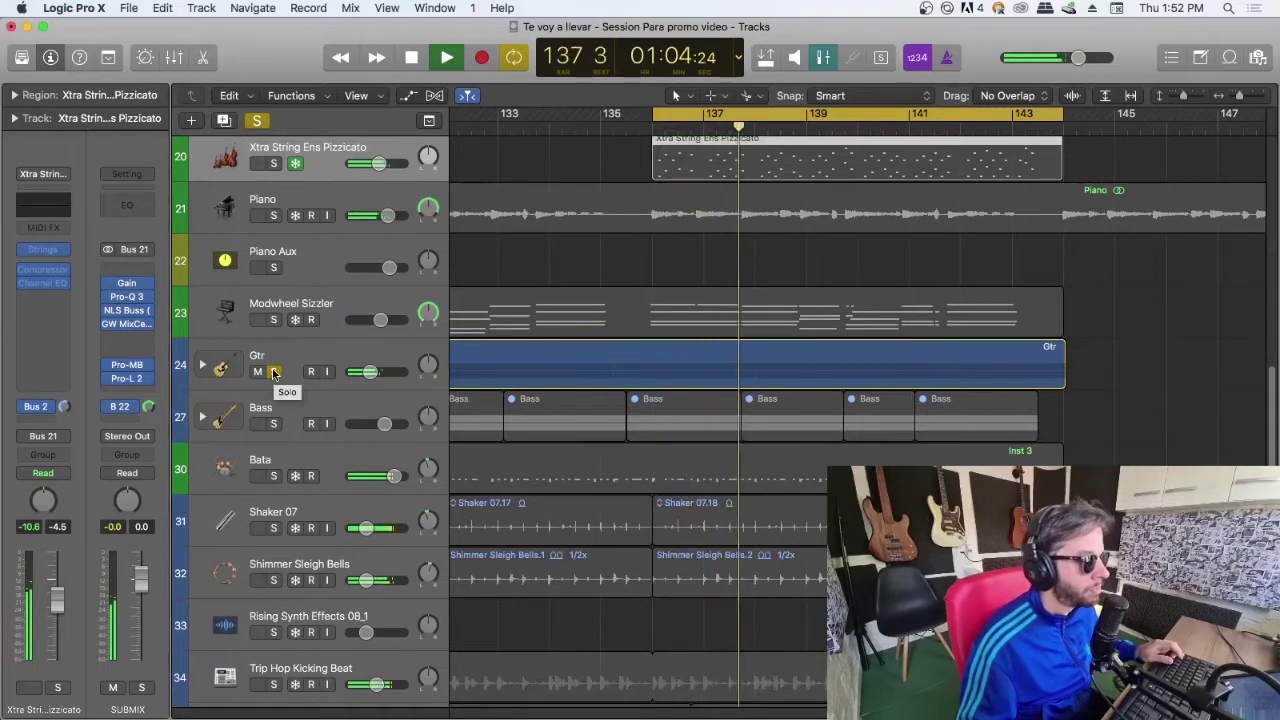
{"action": "left_click", "coordinate": [274, 372]}
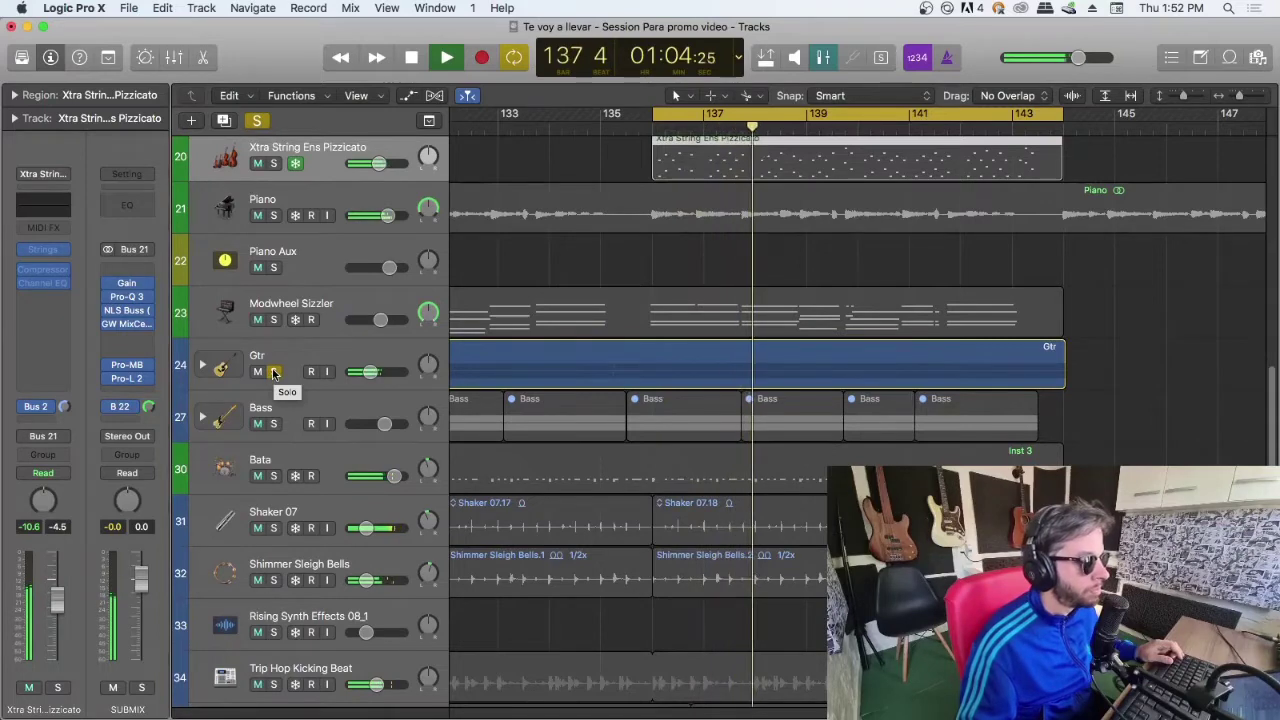
{"action": "left_click", "coordinate": [274, 424]}
{"action": "left_click", "coordinate": [274, 476]}
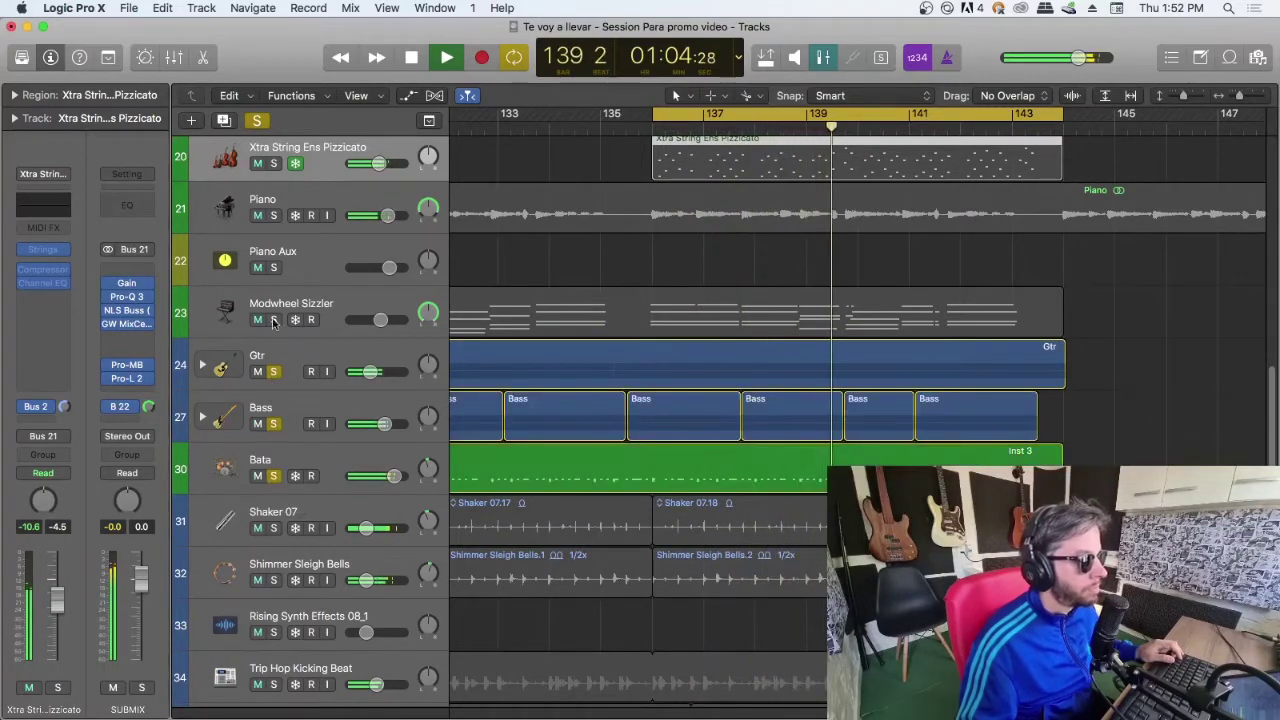
{"action": "left_click", "coordinate": [274, 217]}
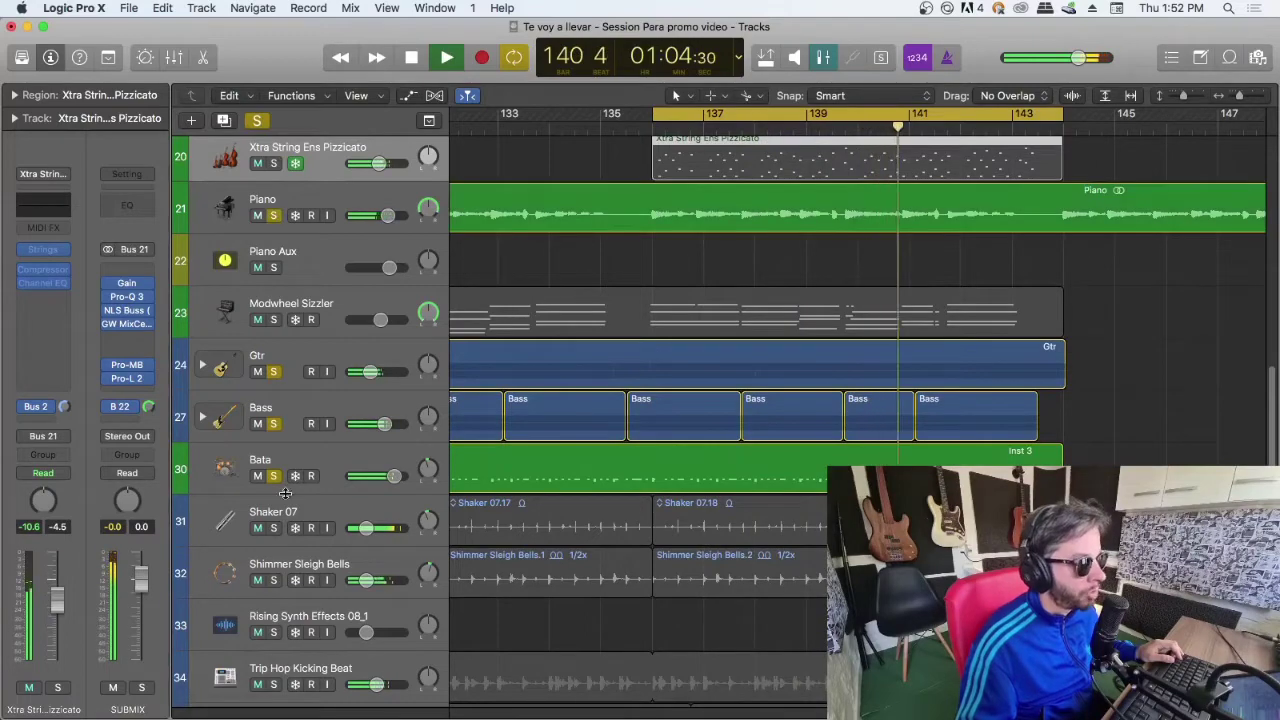
Add Shaker 07, Shimmer Sleigh Bells, Rising Synth Effects 08_1 and Trip Hop Kicking Beat to the soloed tracks.
{"action": "left_click", "coordinate": [273, 528]}
{"action": "left_click", "coordinate": [275, 581]}
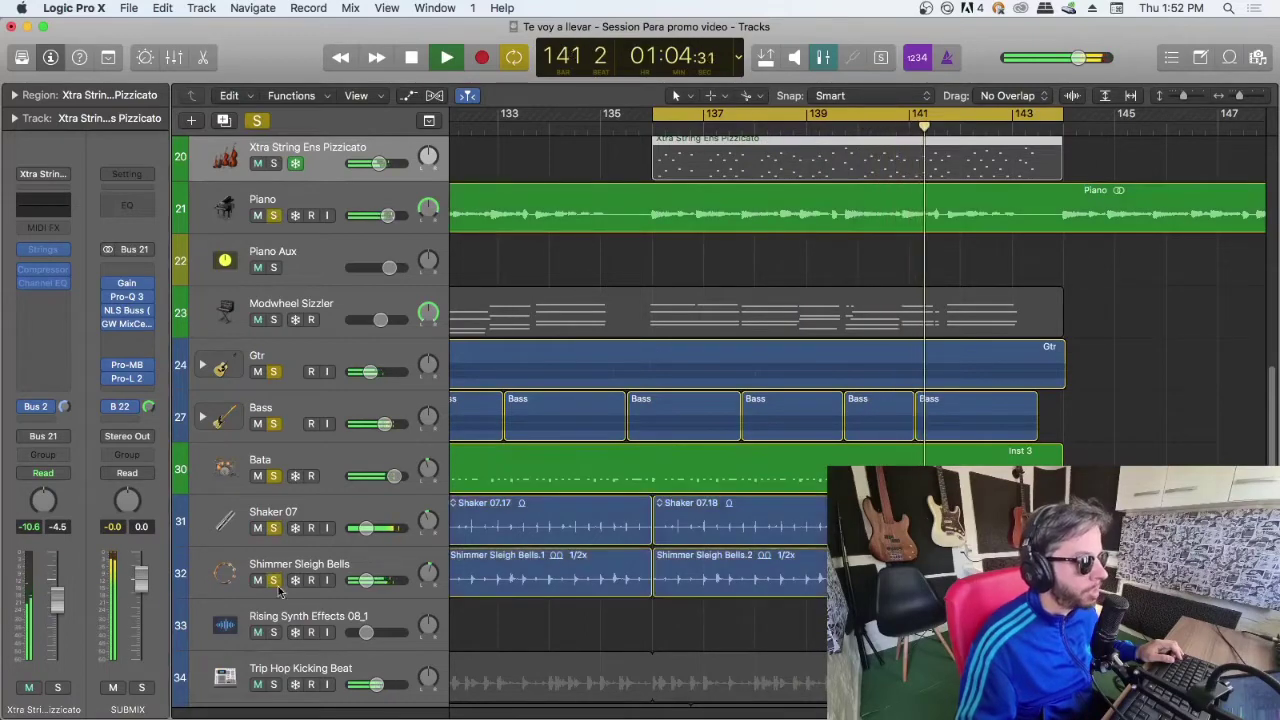
{"action": "left_click", "coordinate": [273, 684]}
Add the Jazz Organ and Xtra String Ens Pizzicato tracks to the solo during playback.
{"action": "scroll", "coordinate": [300, 550], "scroll_direction": "down", "scroll_amount": 3}
{"action": "scroll", "coordinate": [340, 420], "scroll_direction": "up", "scroll_amount": 7}
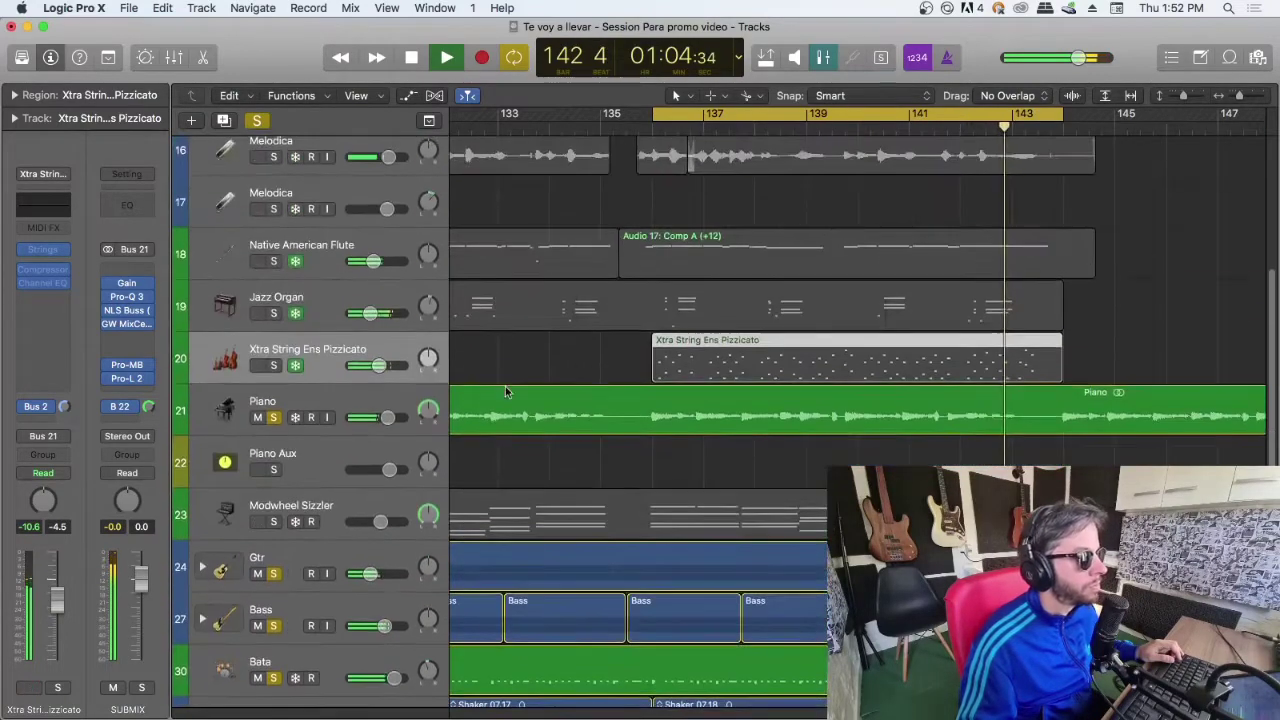
{"action": "left_click", "coordinate": [273, 314]}
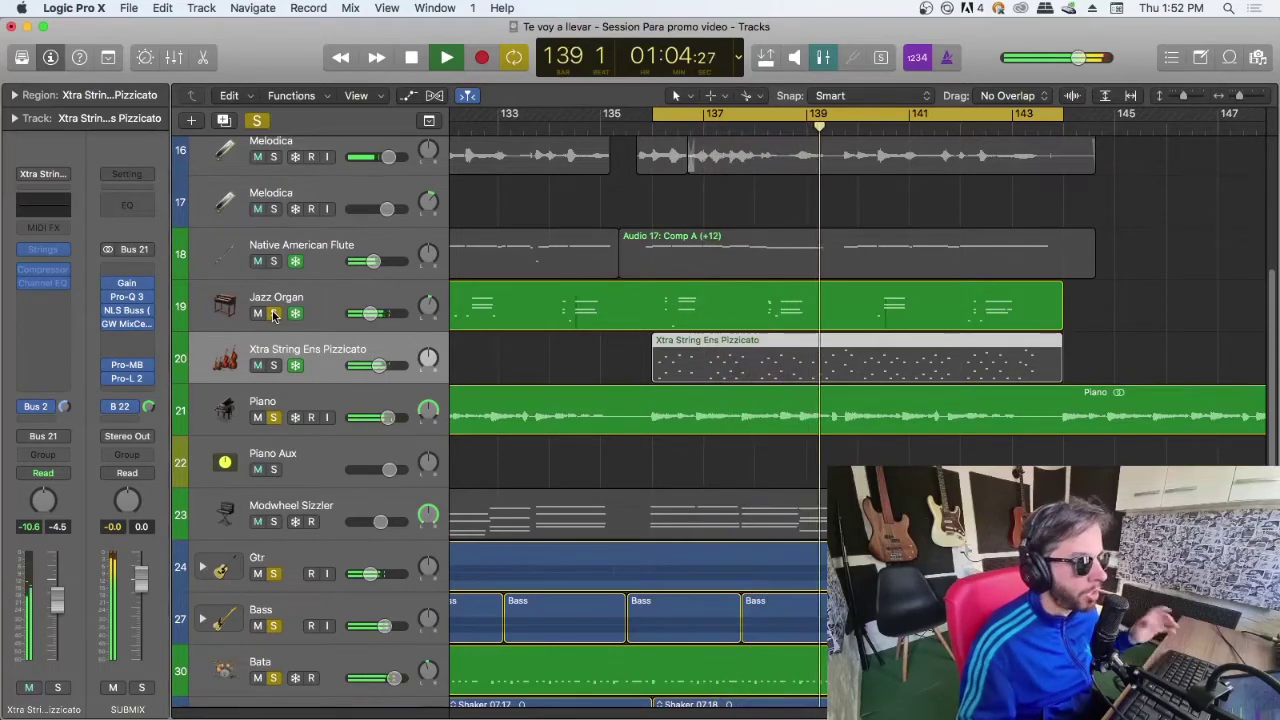
{"action": "left_click", "coordinate": [275, 365]}
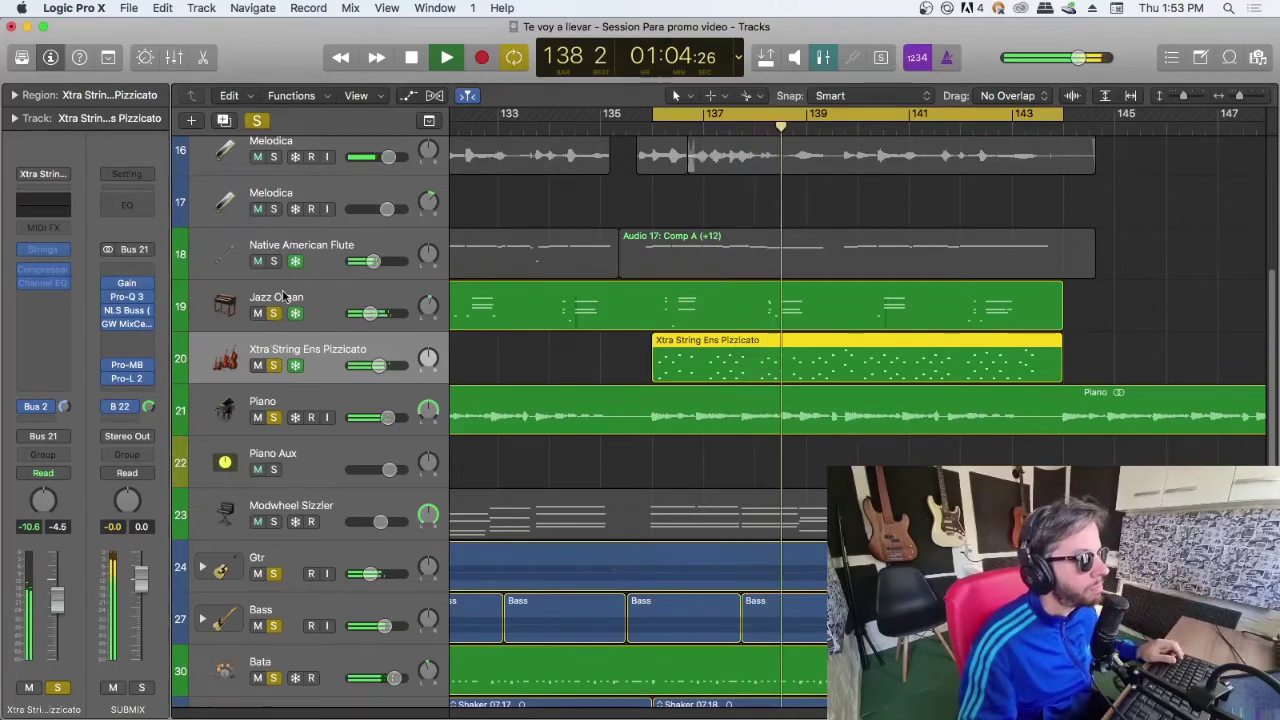
Add the FX FRAN track to the soloed tracks during playback.
{"action": "scroll", "coordinate": [355, 383], "scroll_direction": "down", "scroll_amount": 5}
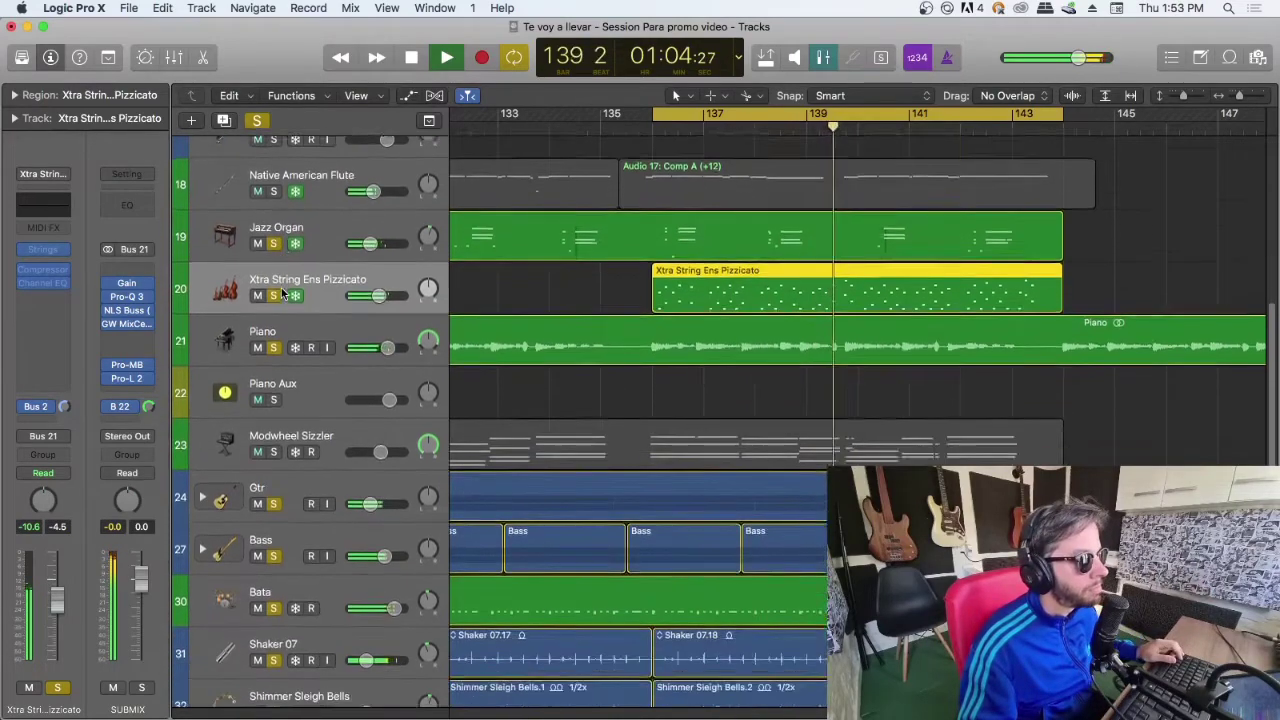
{"action": "scroll", "coordinate": [355, 383], "scroll_direction": "down", "scroll_amount": 3}
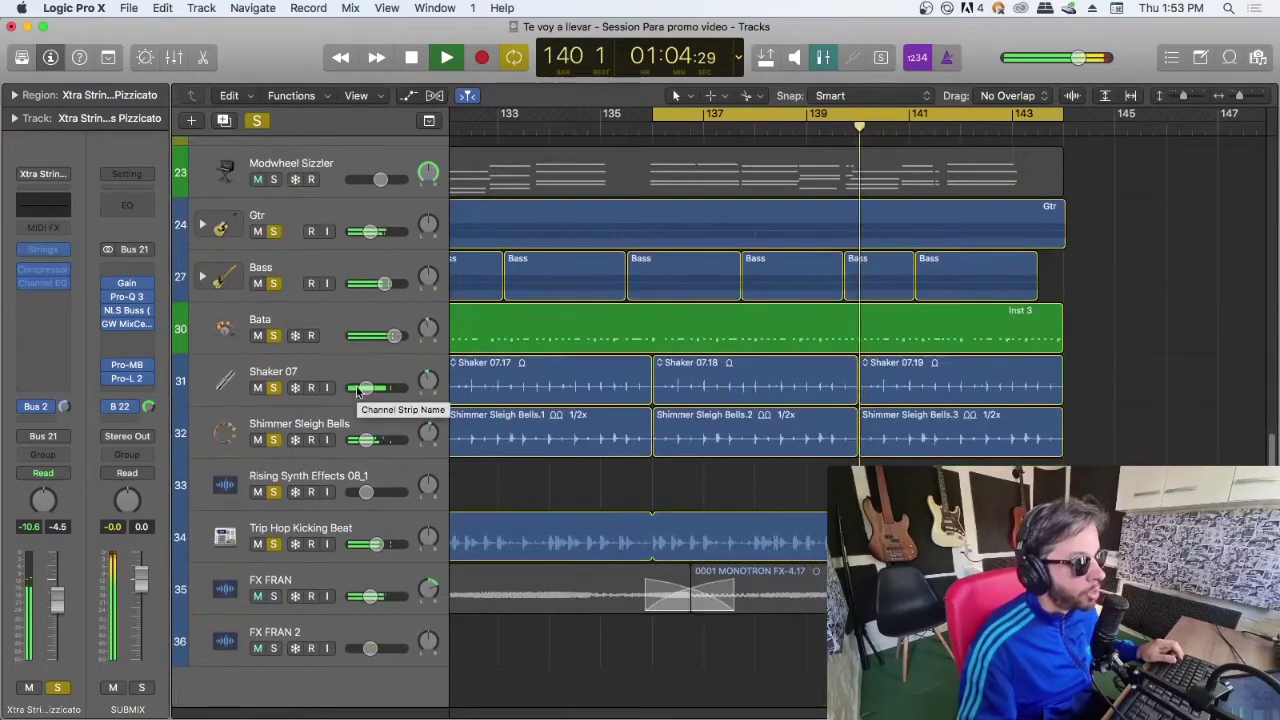
{"action": "left_click", "coordinate": [274, 596]}
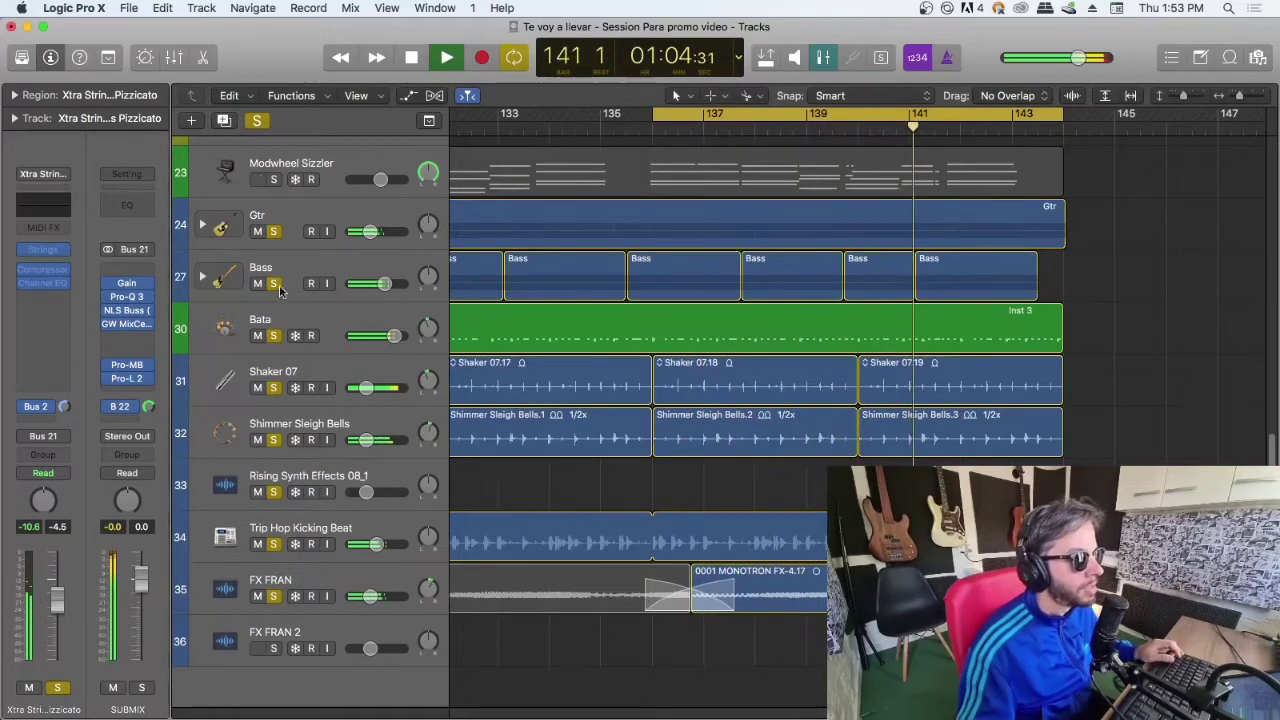
Clear the solo from all tracks, play the full arrangement from the loop's start, and stop playback.
{"action": "scroll", "coordinate": [285, 297], "scroll_direction": "up", "scroll_amount": 4}
{"action": "scroll", "coordinate": [285, 297], "scroll_direction": "up", "scroll_amount": 2}
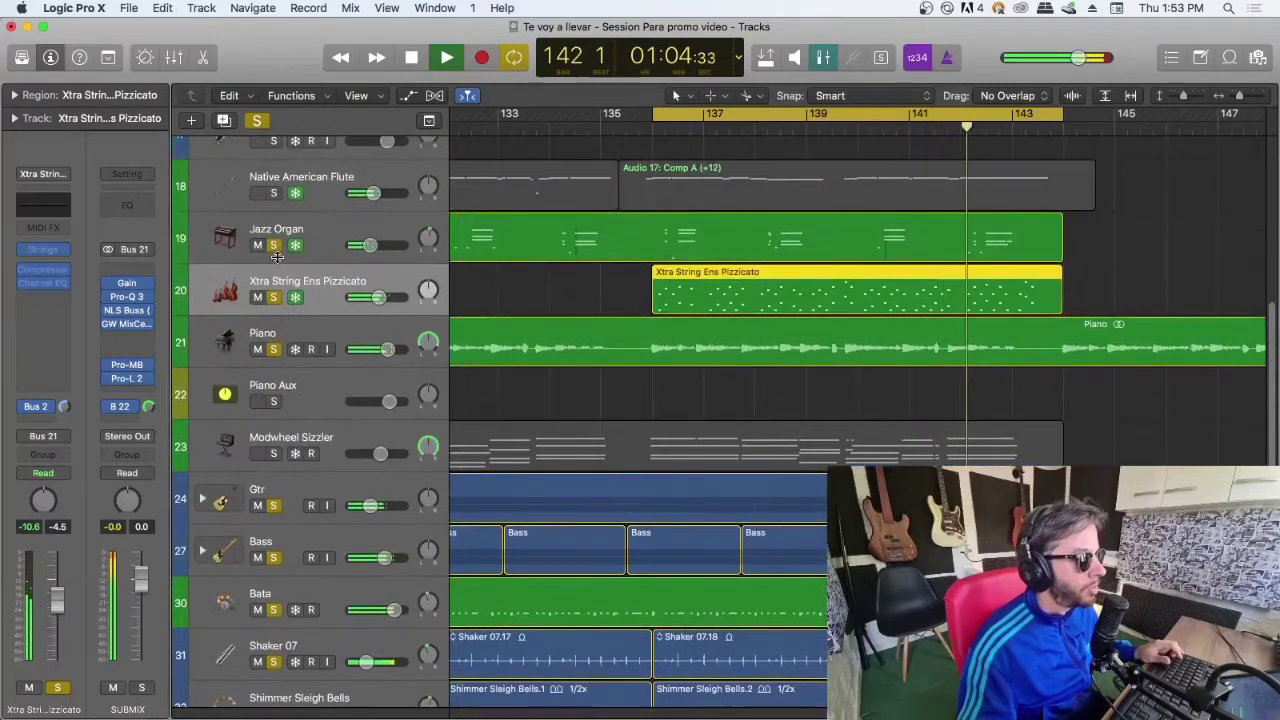
{"action": "key", "text": "space"}
{"action": "left_click", "coordinate": [274, 246]}
{"action": "key", "text": "space"}
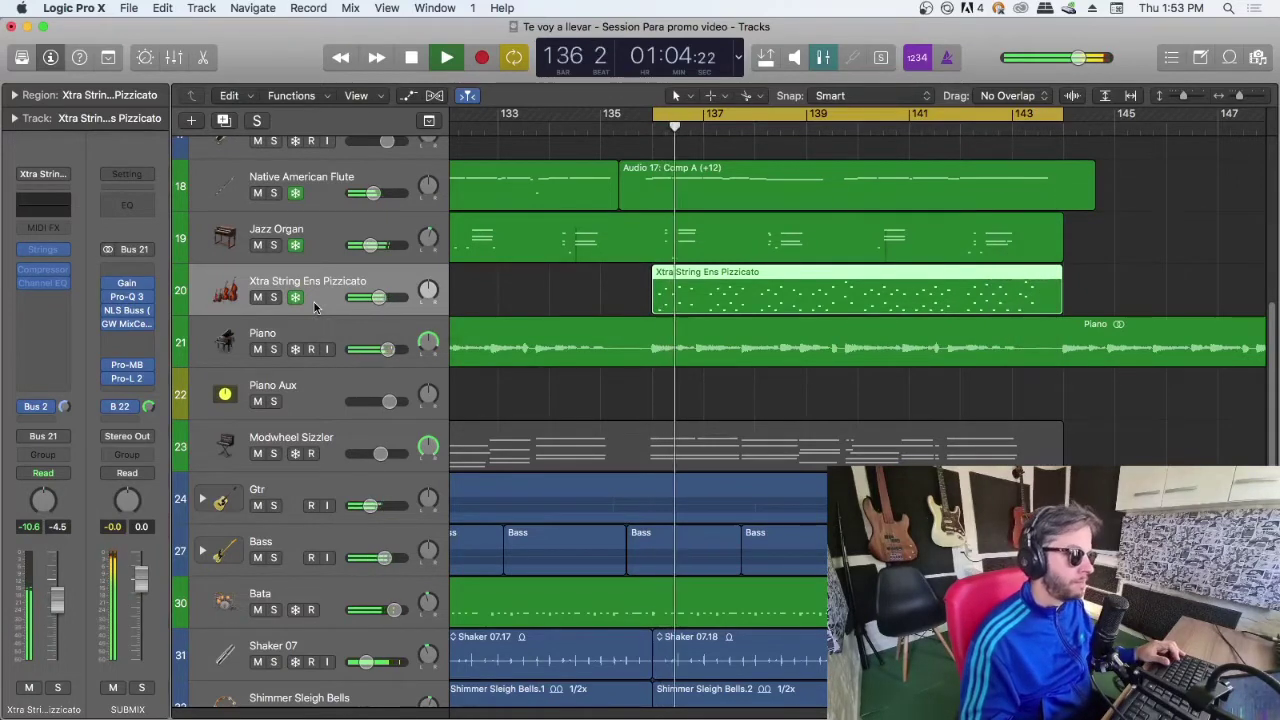
{"action": "key", "text": "space"}
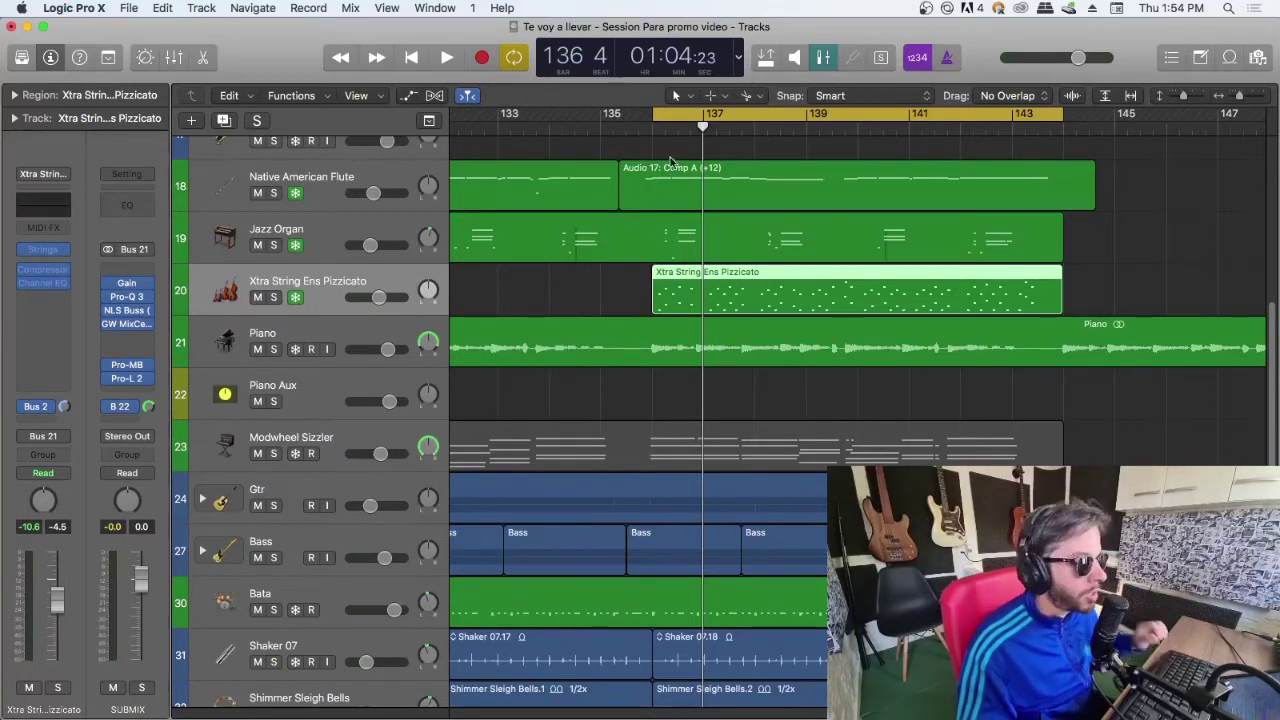
{"action": "scroll", "coordinate": [672, 166], "scroll_direction": "up", "scroll_amount": 5}
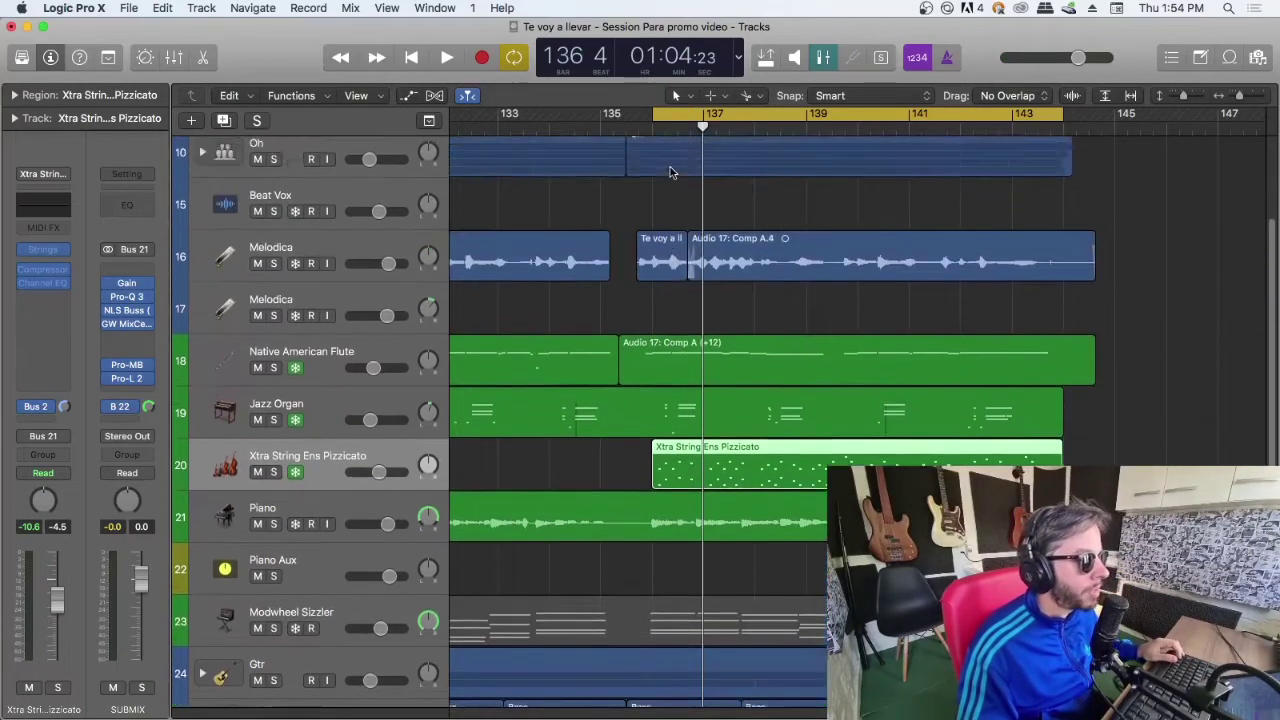
{"action": "scroll", "coordinate": [672, 172], "scroll_direction": "down", "scroll_amount": 1}
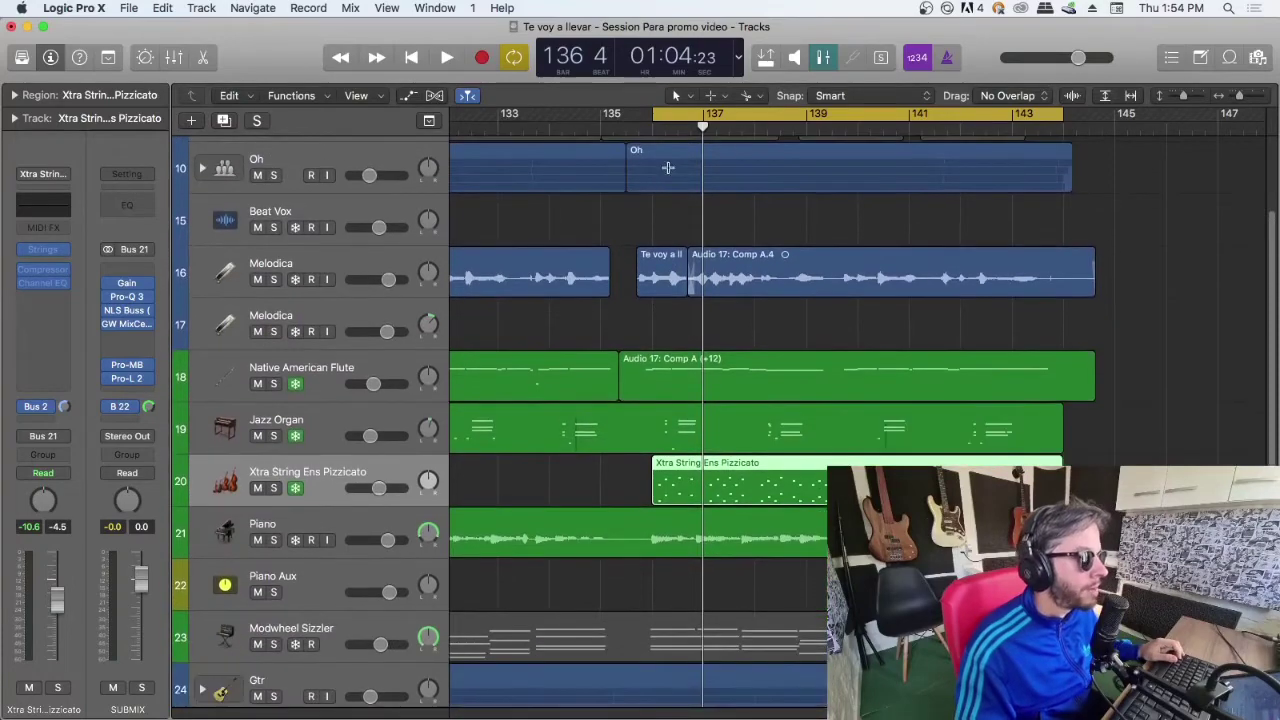
{"action": "scroll", "coordinate": [667, 167], "scroll_direction": "down", "scroll_amount": 1}
{"action": "scroll", "coordinate": [763, 245], "scroll_direction": "down", "scroll_amount": 8}
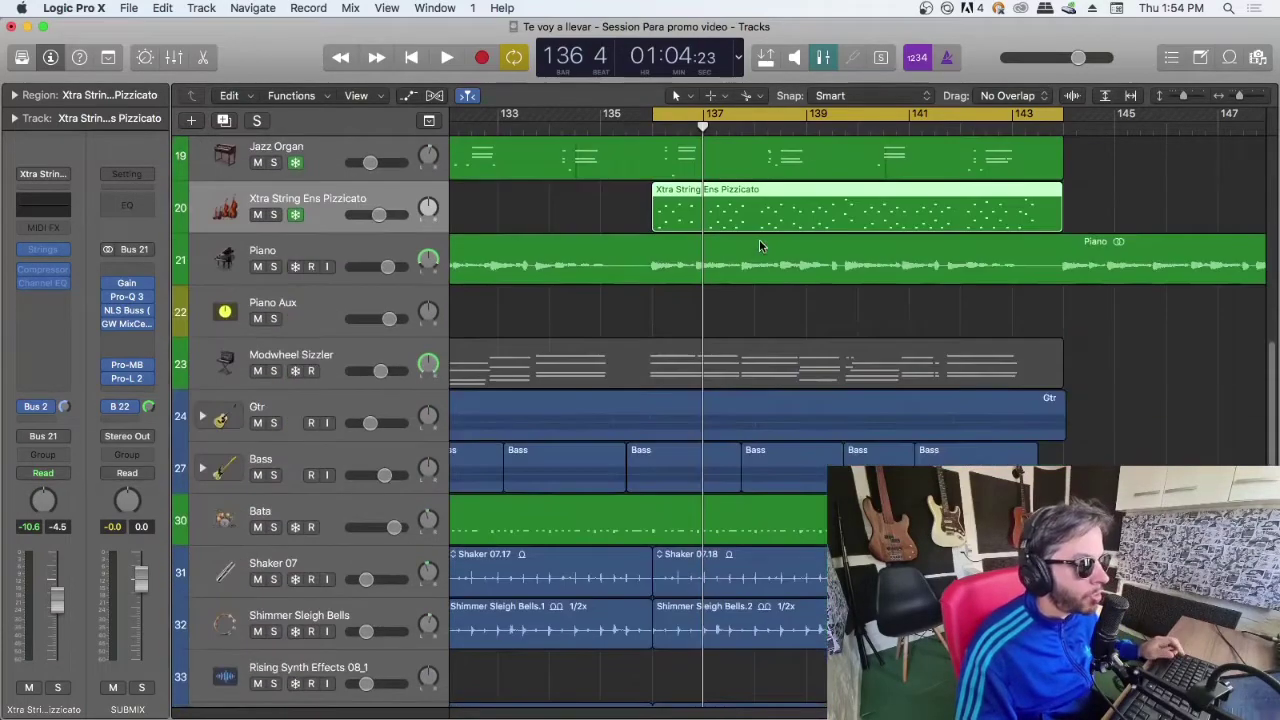